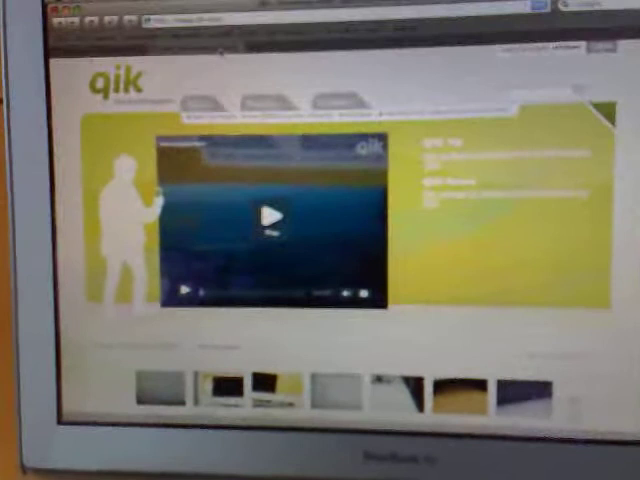
Start the iPhone's live stream in the Qik website player so it begins loading
{"action": "left_click", "coordinate": [270, 218]}
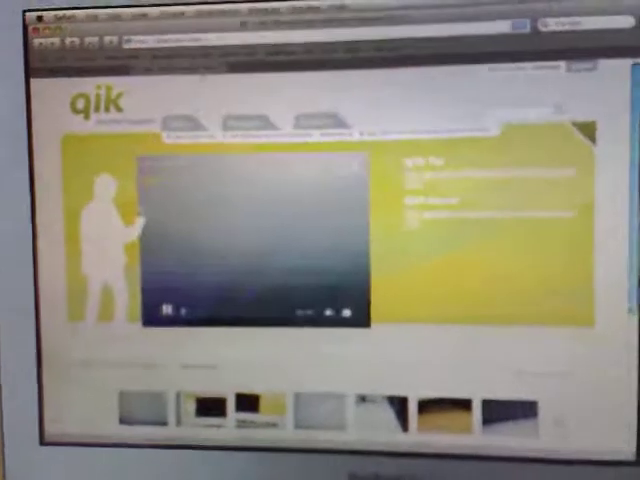